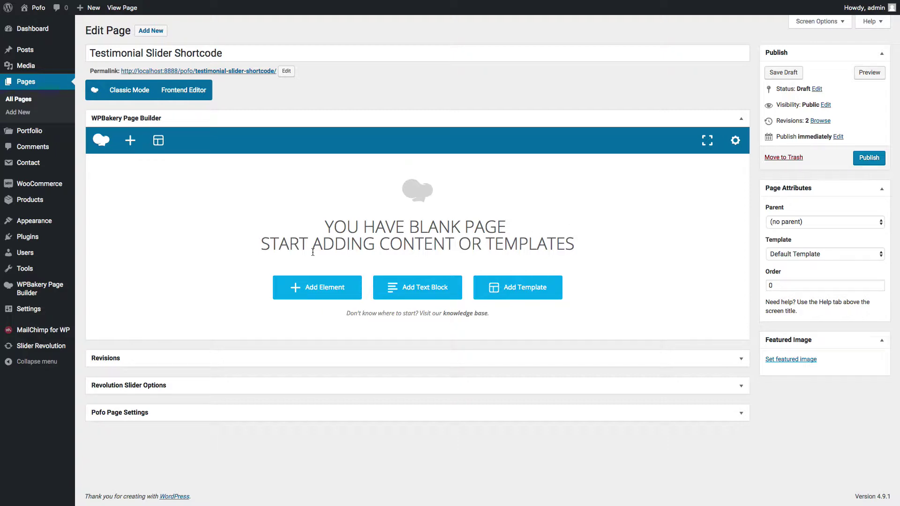
- Add a row containing a Pofo Testimonial Slider element and set the slider's style to Style 1
{"action": "left_click", "coordinate": [297, 288]}
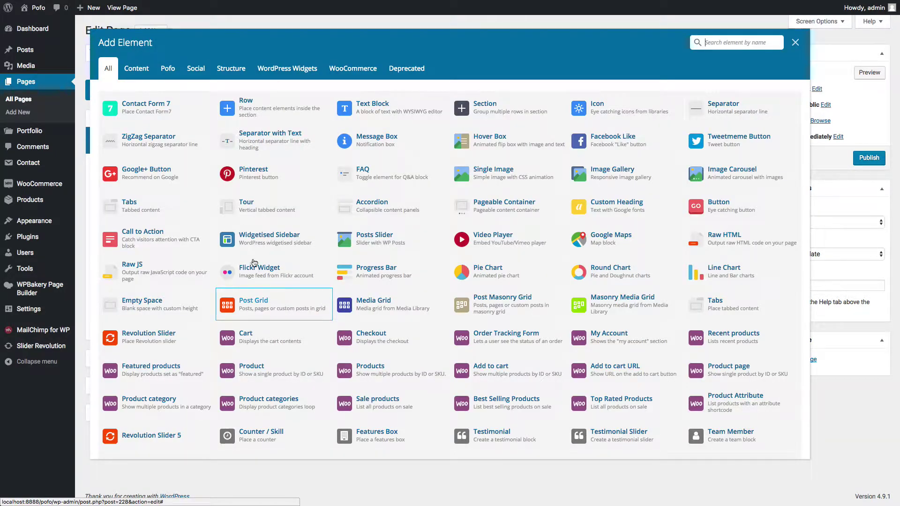
{"action": "left_click", "coordinate": [259, 104]}
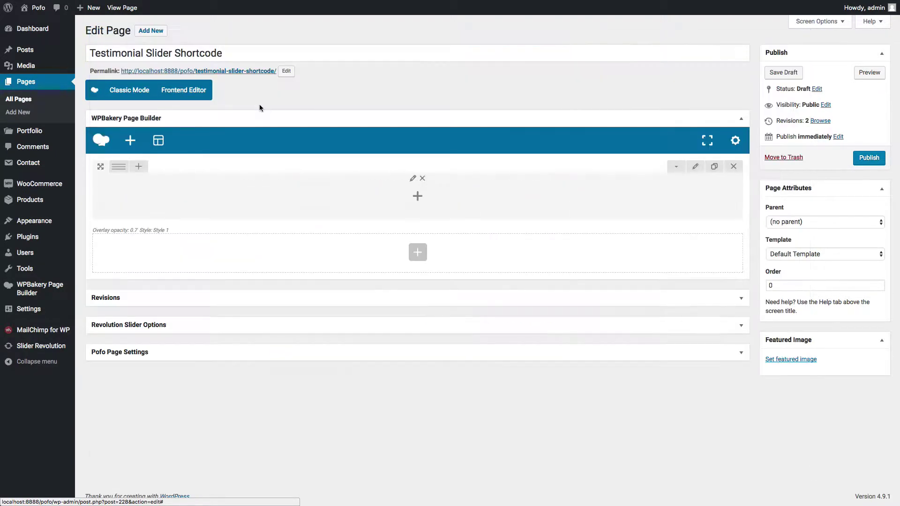
{"action": "left_click", "coordinate": [419, 199]}
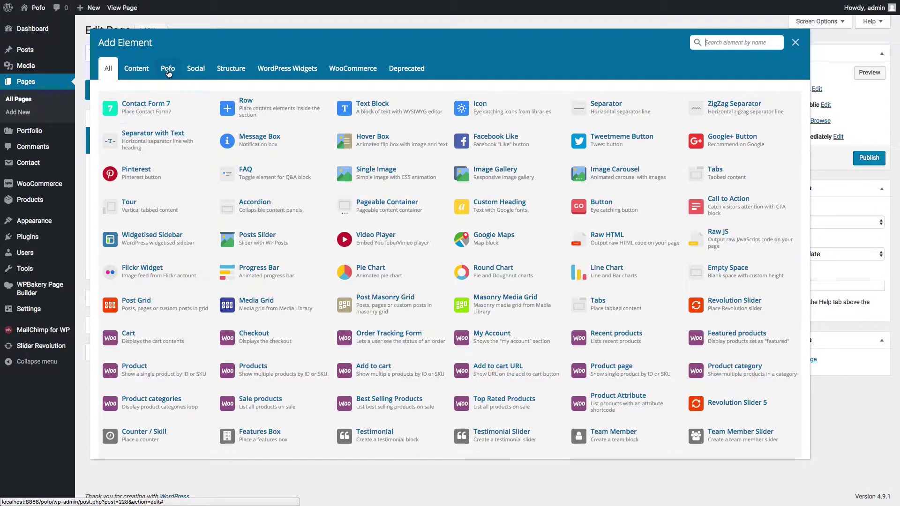
{"action": "left_click", "coordinate": [168, 71]}
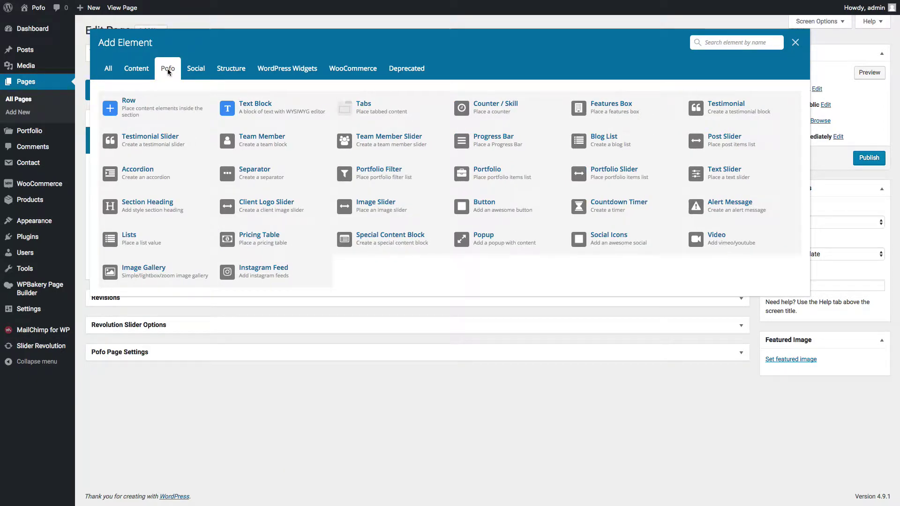
{"action": "left_click", "coordinate": [146, 142]}
{"action": "left_click", "coordinate": [325, 120]}
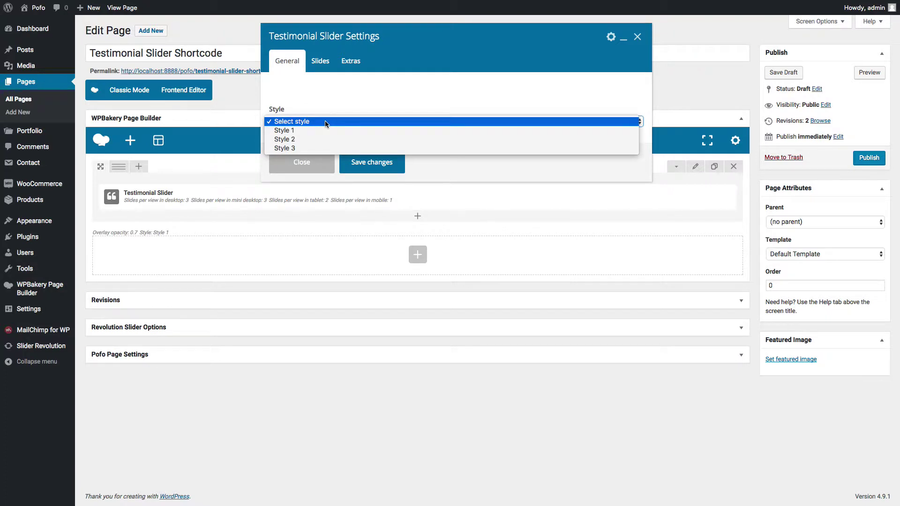
{"action": "left_click", "coordinate": [323, 131]}
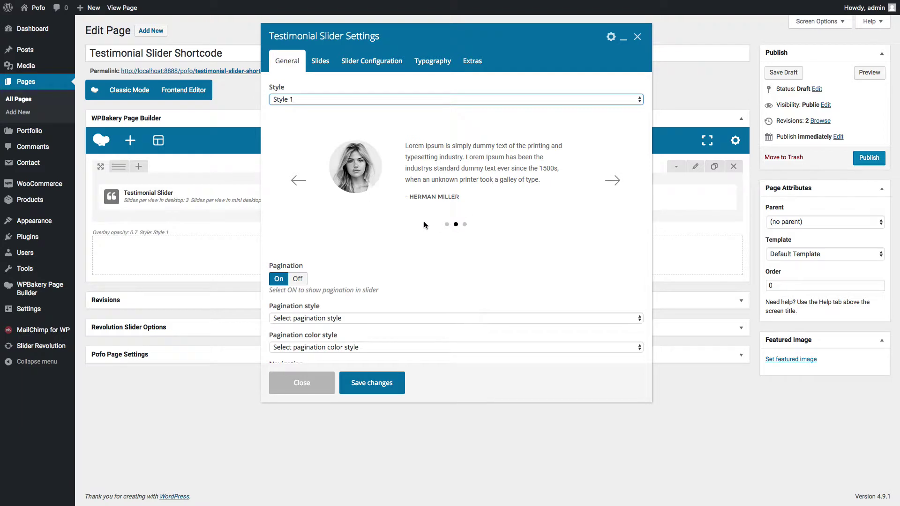
- Preview the slider's Style 2 and Style 3 layouts and return the style to Style 1
{"action": "left_click", "coordinate": [300, 100]}
{"action": "left_click", "coordinate": [300, 109]}
{"action": "left_click", "coordinate": [317, 99]}
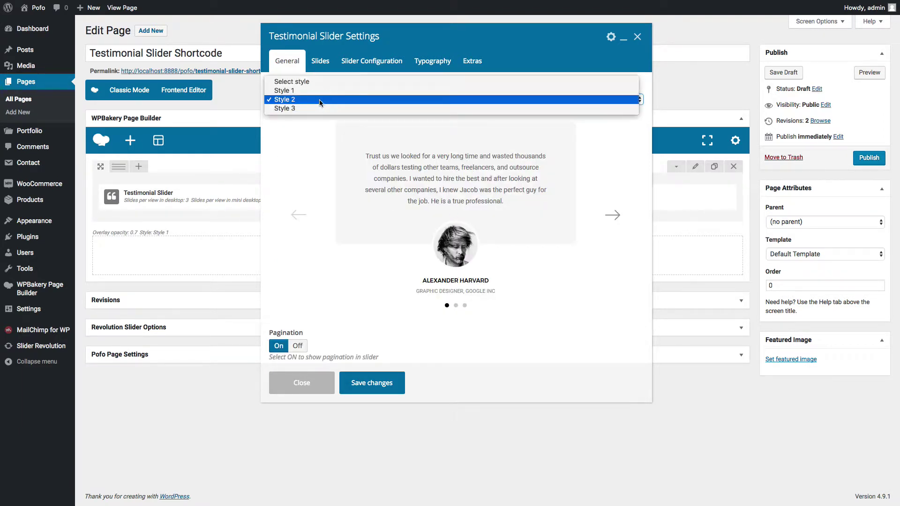
{"action": "left_click", "coordinate": [322, 109]}
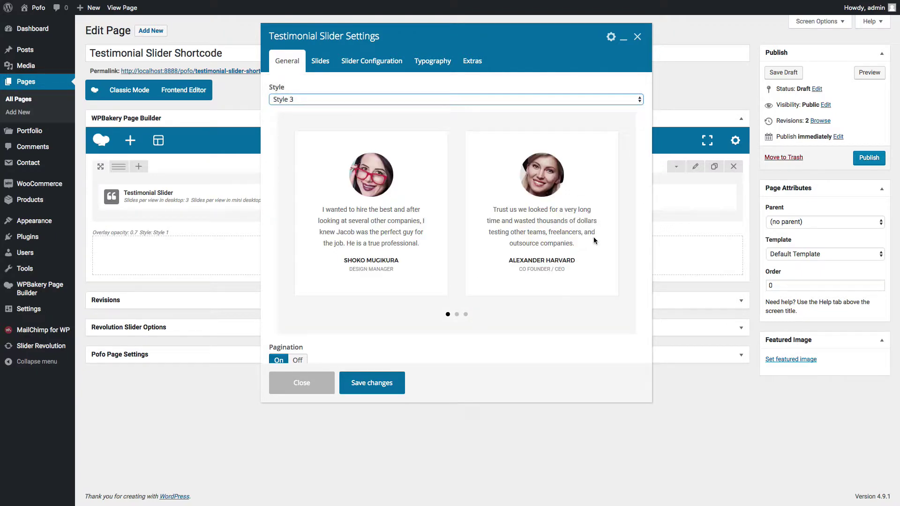
{"action": "left_click", "coordinate": [305, 100]}
{"action": "left_click", "coordinate": [304, 83]}
- Set the slider's pagination style to Dot style and its pagination color style to Dark style
{"action": "scroll", "coordinate": [341, 265], "scroll_direction": "down", "scroll_amount": 2}
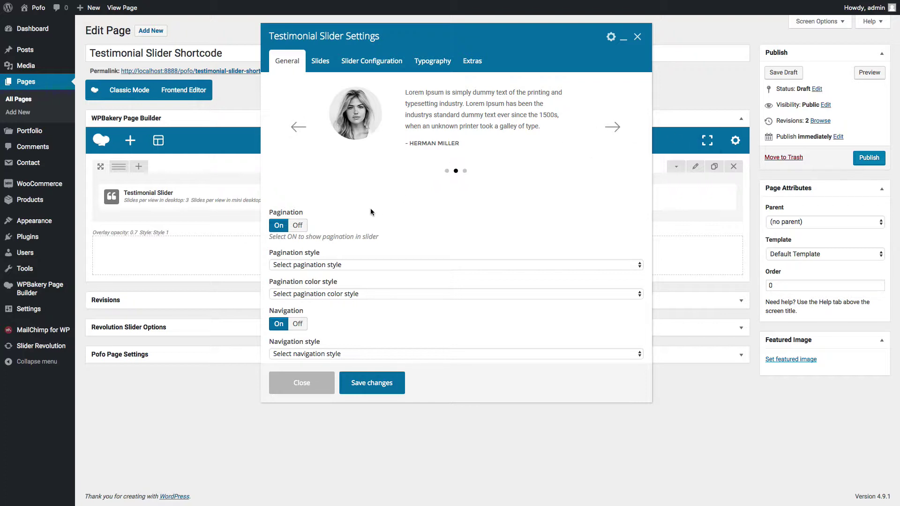
{"action": "scroll", "coordinate": [371, 212], "scroll_direction": "down", "scroll_amount": 2}
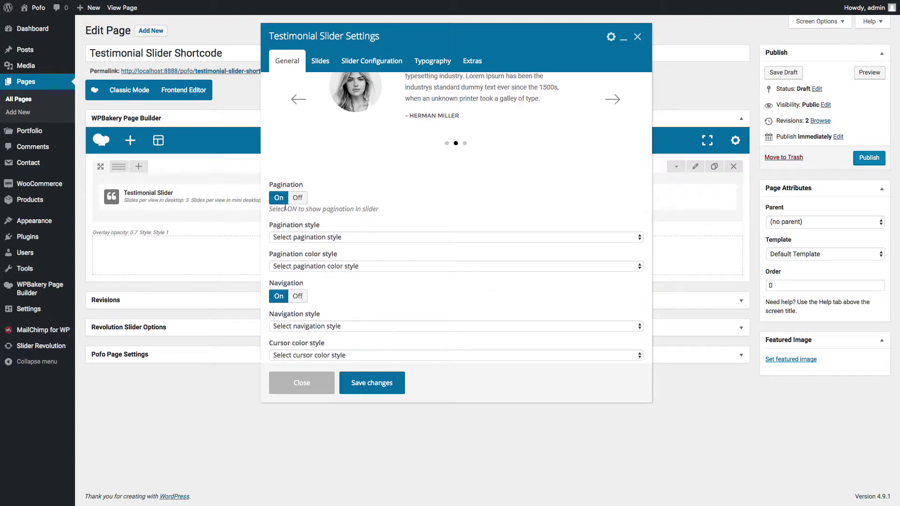
{"action": "left_click", "coordinate": [312, 237]}
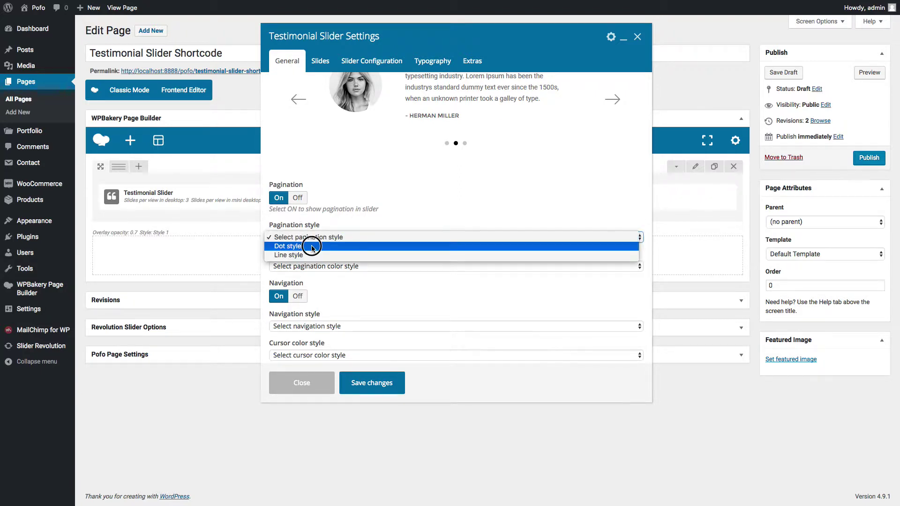
{"action": "left_click", "coordinate": [312, 247]}
{"action": "left_click", "coordinate": [313, 266]}
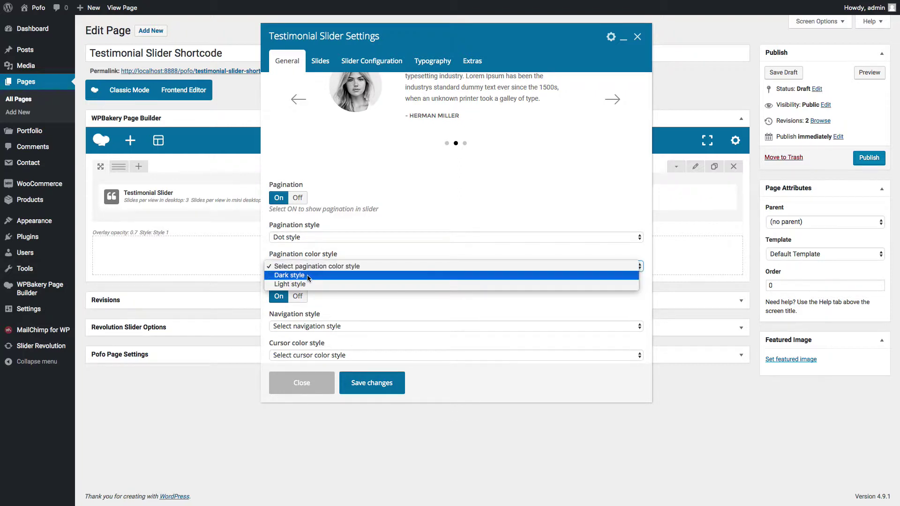
{"action": "left_click", "coordinate": [309, 278]}
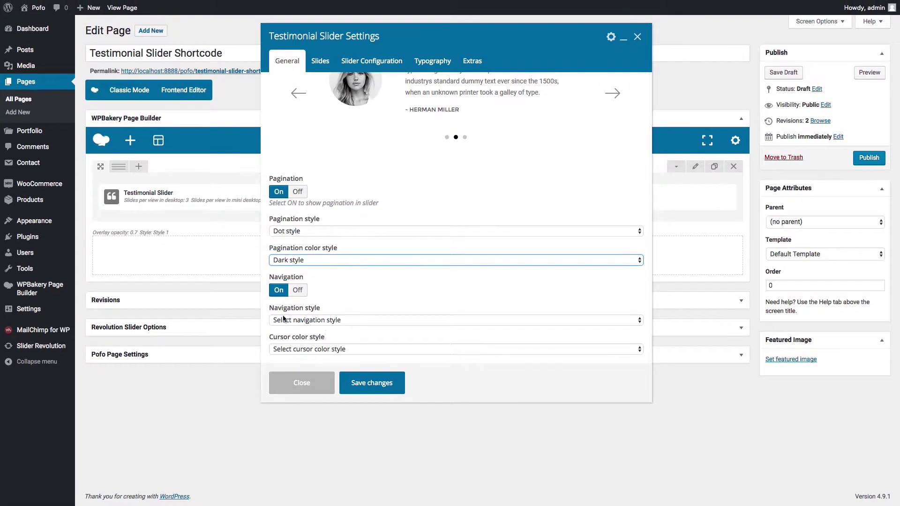
- Set the navigation style to Next/Prev long arrow and the cursor color style to Black cursor
{"action": "left_click", "coordinate": [332, 321]}
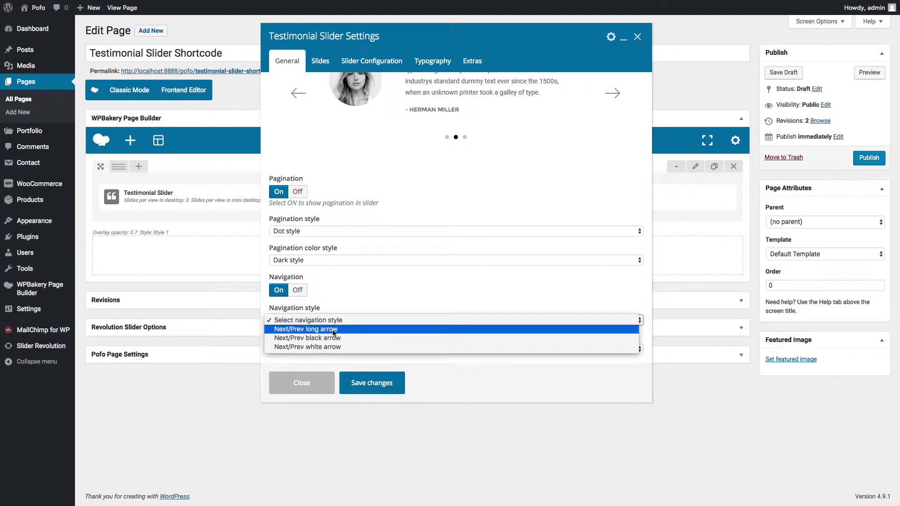
{"action": "left_click", "coordinate": [333, 330]}
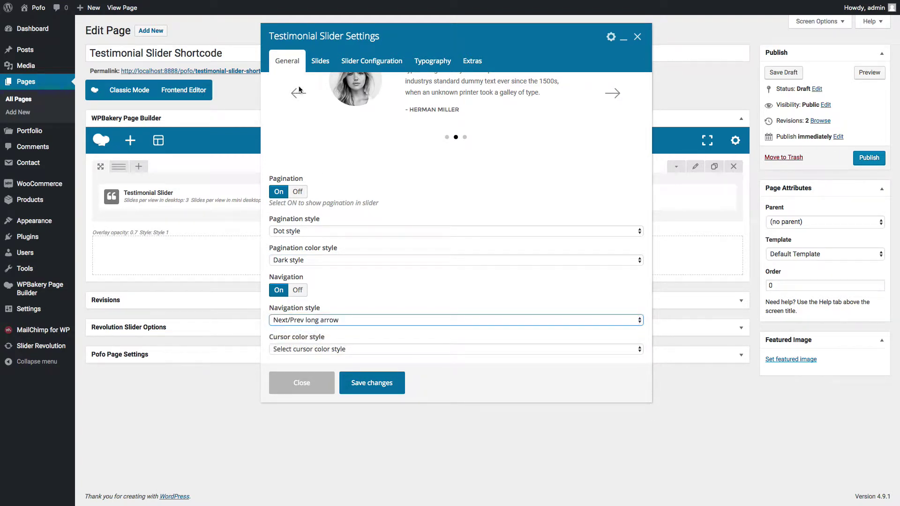
{"action": "left_click", "coordinate": [318, 351]}
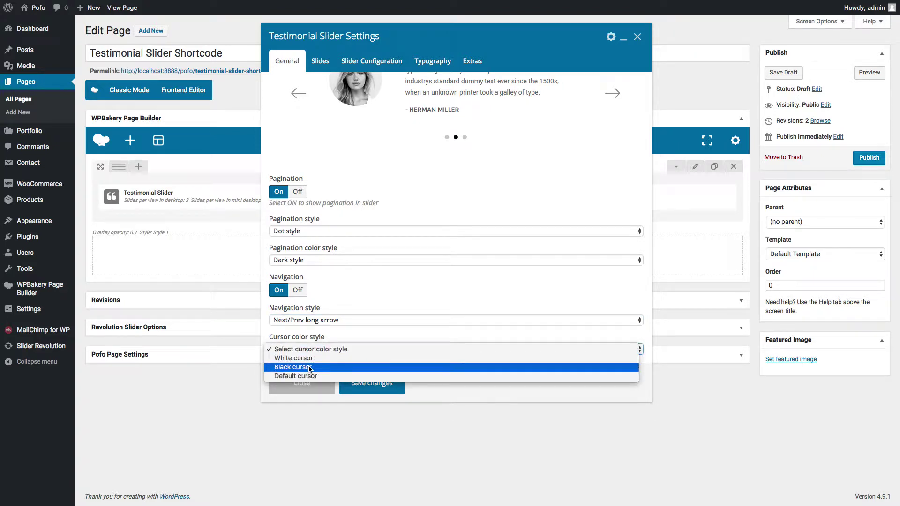
{"action": "left_click", "coordinate": [309, 369]}
- Expand the first slide and assign it the image of the woman in red glasses
{"action": "left_click", "coordinate": [321, 66]}
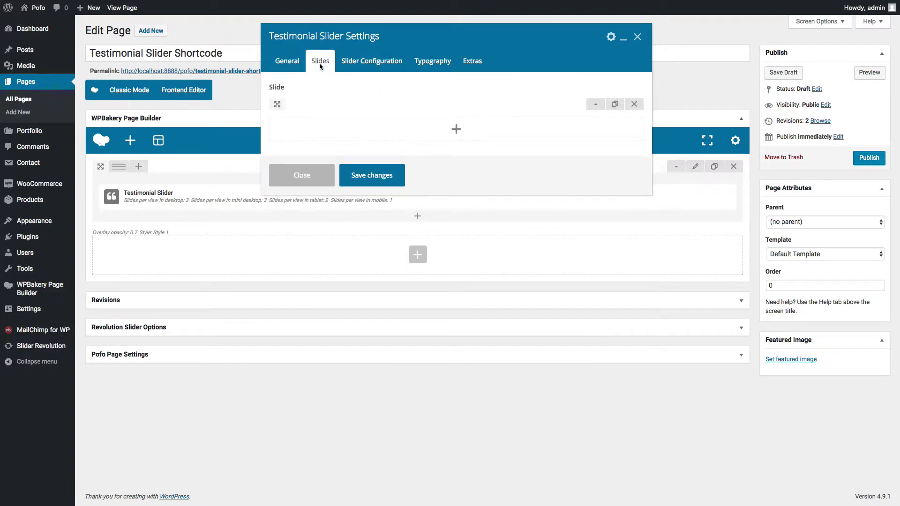
{"action": "left_click", "coordinate": [367, 125]}
{"action": "left_click", "coordinate": [296, 155]}
{"action": "left_click", "coordinate": [119, 128]}
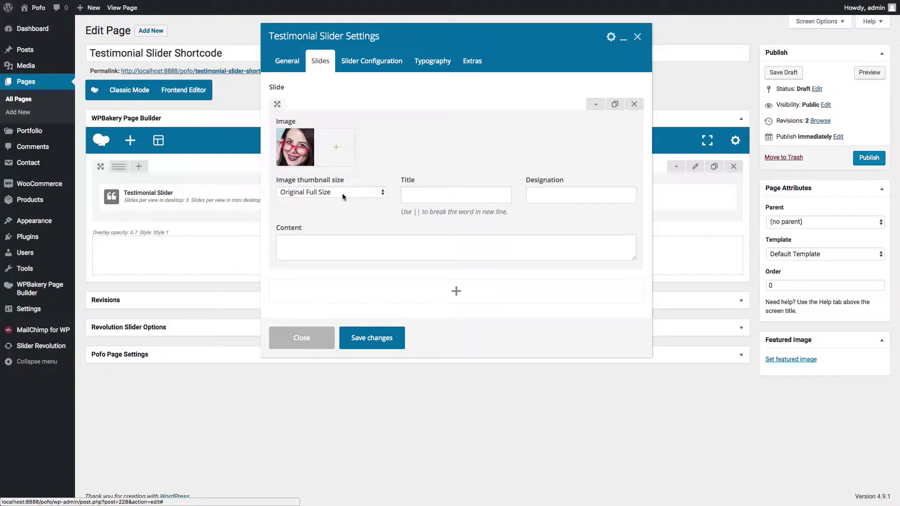
- Fill the first slide with title "Client Name 1", designation "Client Designation 1" and repeated "Testimonial content" text ending in 1
{"action": "left_click", "coordinate": [342, 193]}
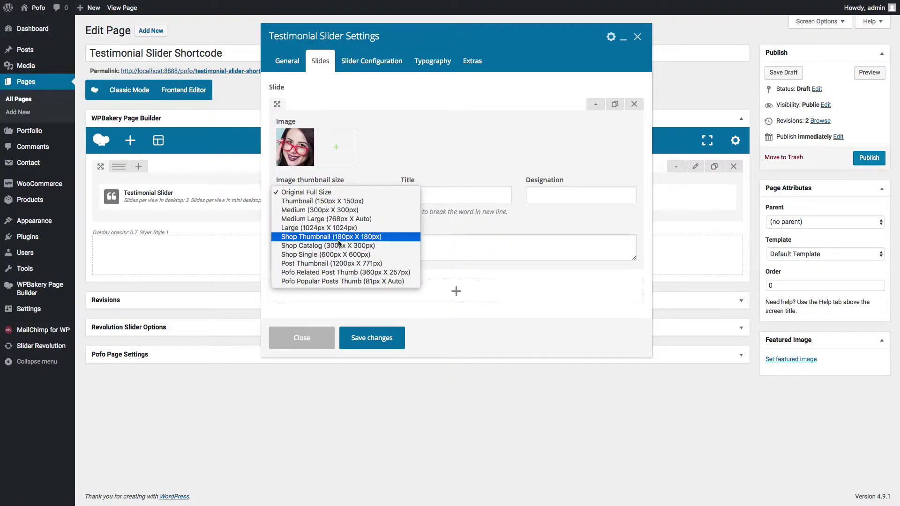
{"action": "left_click", "coordinate": [374, 174]}
{"action": "left_click", "coordinate": [444, 200]}
{"action": "type", "text": "Client Na"}
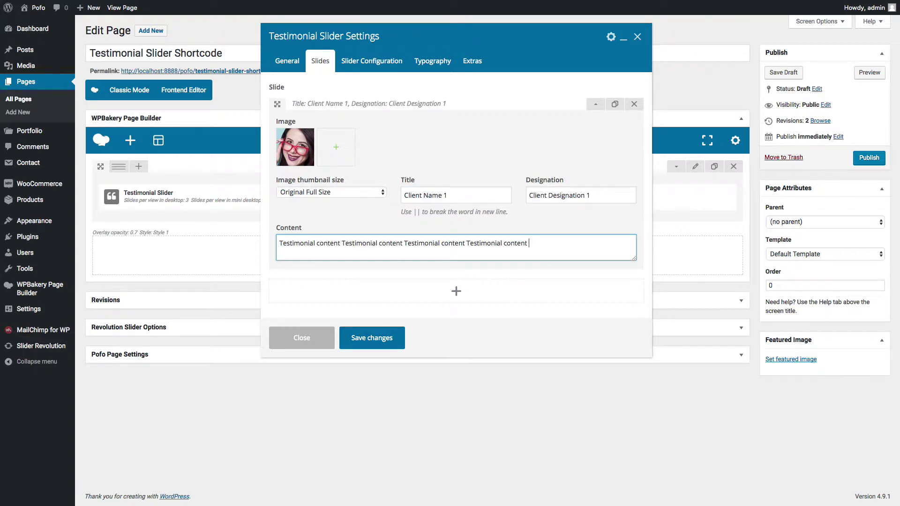
{"action": "type", "text": "Testimonial content 1"}
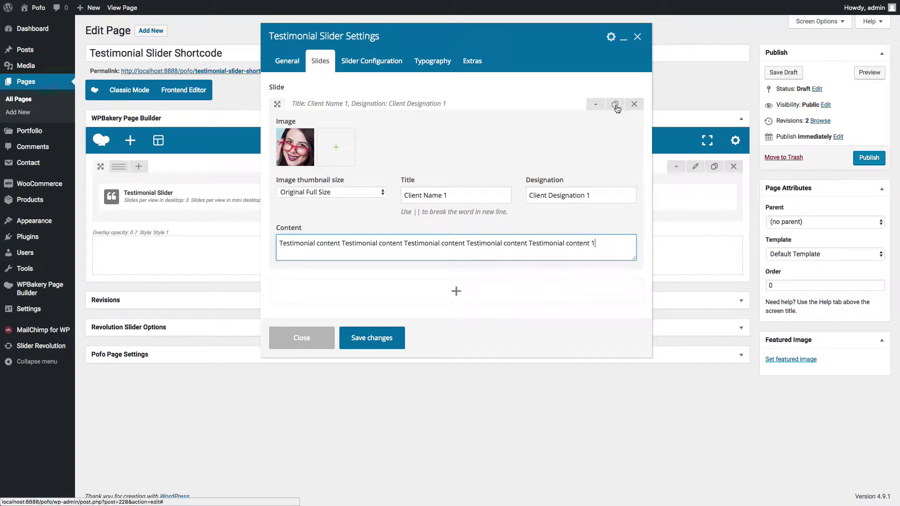
- Duplicate the first slide and renumber the copy to "Client Name 2", "Client Designation 2" and testimonial content ending in 2
{"action": "left_click", "coordinate": [616, 105]}
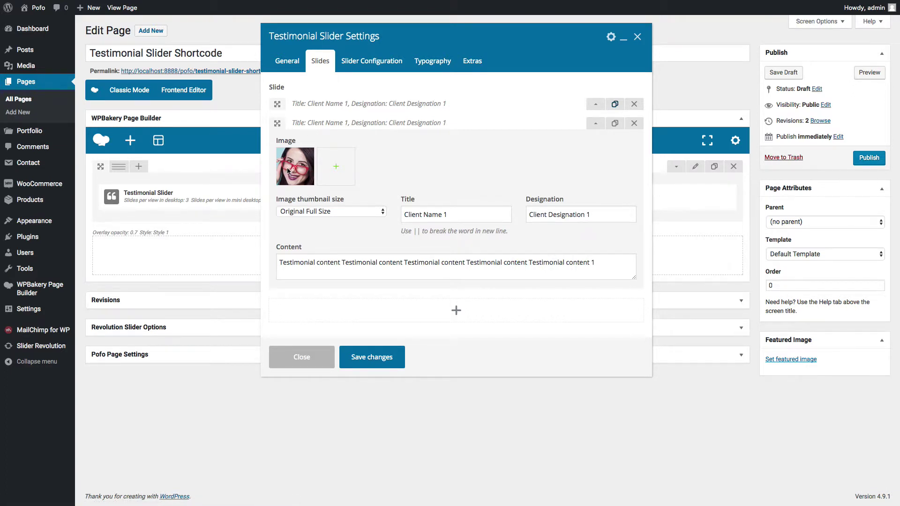
{"action": "left_click", "coordinate": [457, 217]}
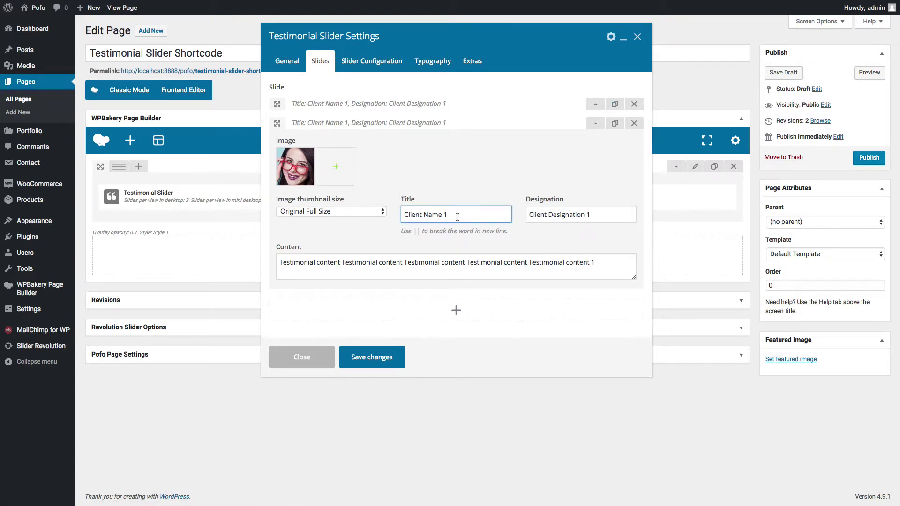
{"action": "key", "text": "BackSpace"}
{"action": "type", "text": "2"}
{"action": "key", "text": "Tab"}
{"action": "key", "text": "Right"}
{"action": "key", "text": "BackSpace"}
{"action": "type", "text": "2"}
{"action": "key", "text": "Tab"}
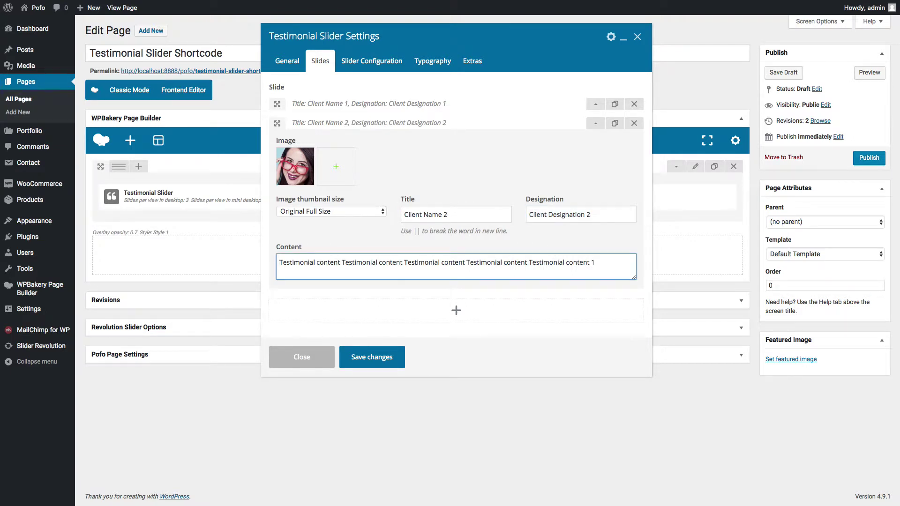
{"action": "type", "text": "2"}
- Duplicate the second slide and renumber the copy to "Client Name 3", "Client Designation 3" and testimonial content ending in 3
{"action": "left_click", "coordinate": [606, 157]}
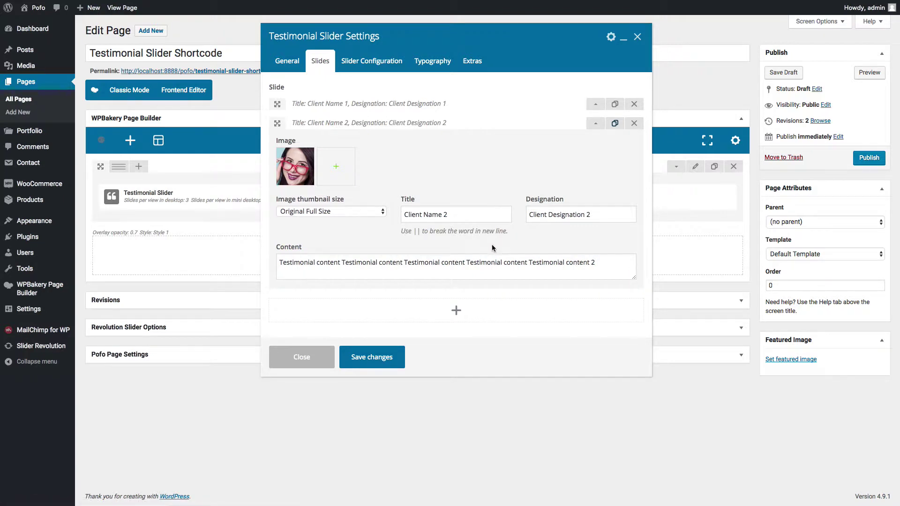
{"action": "left_click", "coordinate": [468, 237]}
{"action": "key", "text": "BackSpace"}
{"action": "type", "text": "3"}
{"action": "left_click", "coordinate": [618, 236]}
{"action": "key", "text": "BackSpace"}
{"action": "type", "text": "3"}
{"action": "left_click", "coordinate": [605, 289]}
{"action": "key", "text": "BackSpace"}
{"action": "type", "text": "3"}
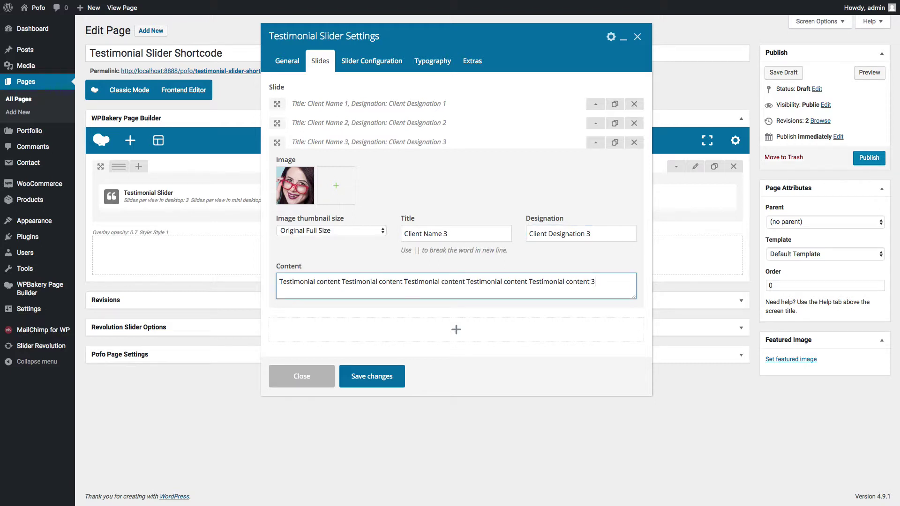
- Duplicate the third slide and renumber the copy to "Client Name 4", "Client Designation 4" and testimonial content ending in 4
{"action": "left_click", "coordinate": [614, 147]}
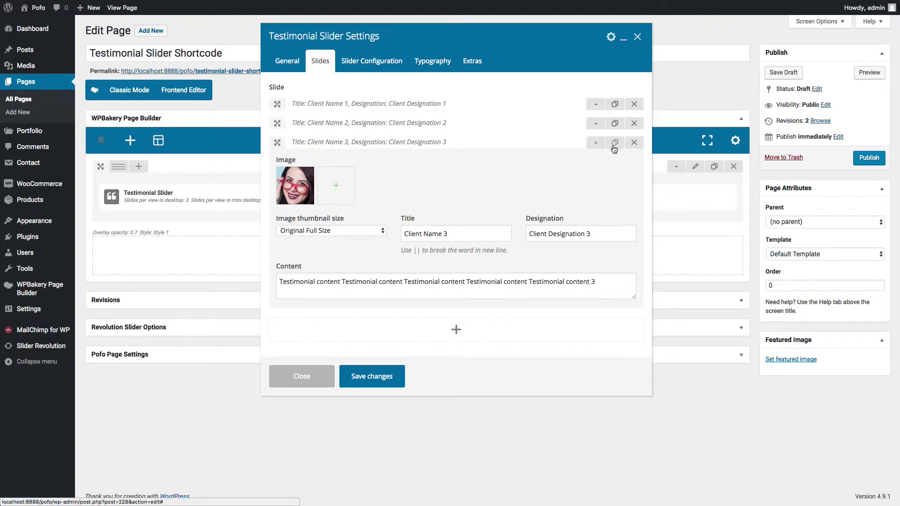
{"action": "left_click", "coordinate": [462, 253]}
{"action": "key", "text": "BackSpace"}
{"action": "type", "text": "4"}
{"action": "left_click", "coordinate": [602, 254]}
{"action": "key", "text": "BackSpace"}
{"action": "type", "text": "4"}
{"action": "left_click", "coordinate": [610, 302]}
{"action": "key", "text": "BackSpace"}
{"action": "type", "text": "4"}
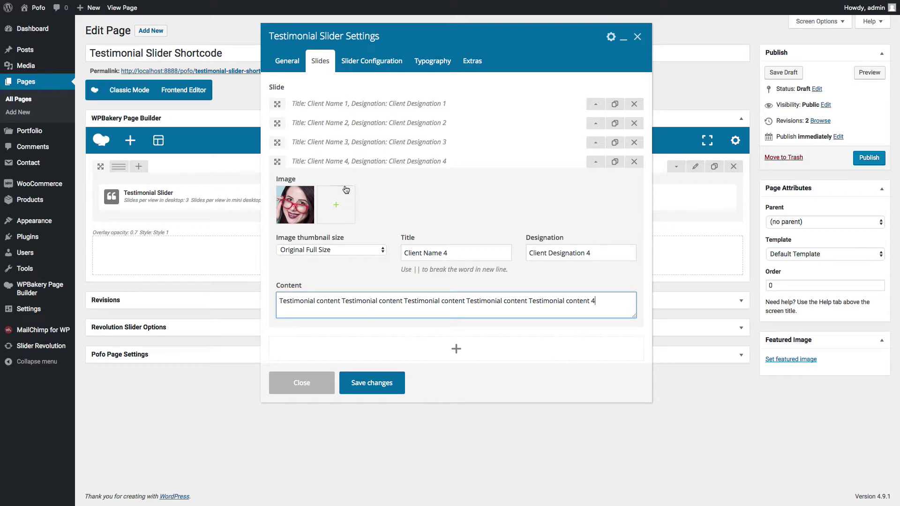
- Configure the slider with the Slide style transition, auto play on, a delay time of 3000 and loop on
{"action": "left_click", "coordinate": [368, 66]}
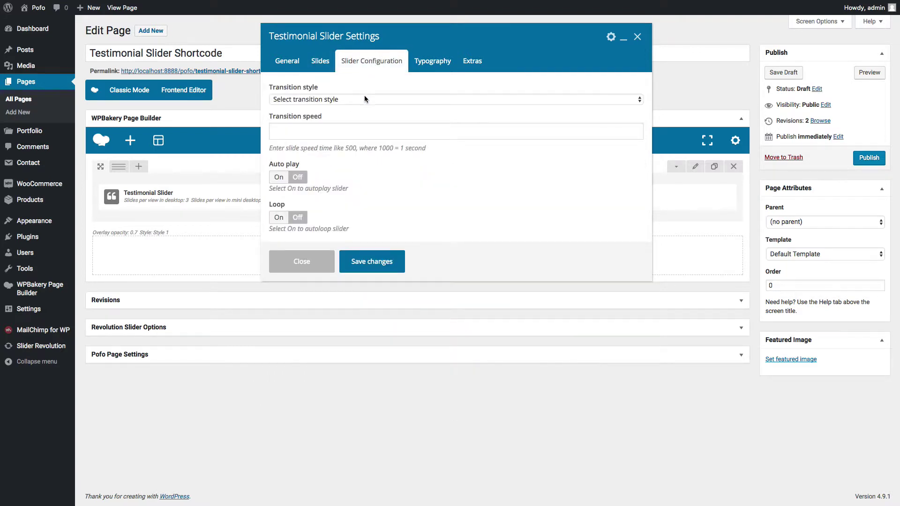
{"action": "left_click", "coordinate": [327, 98]}
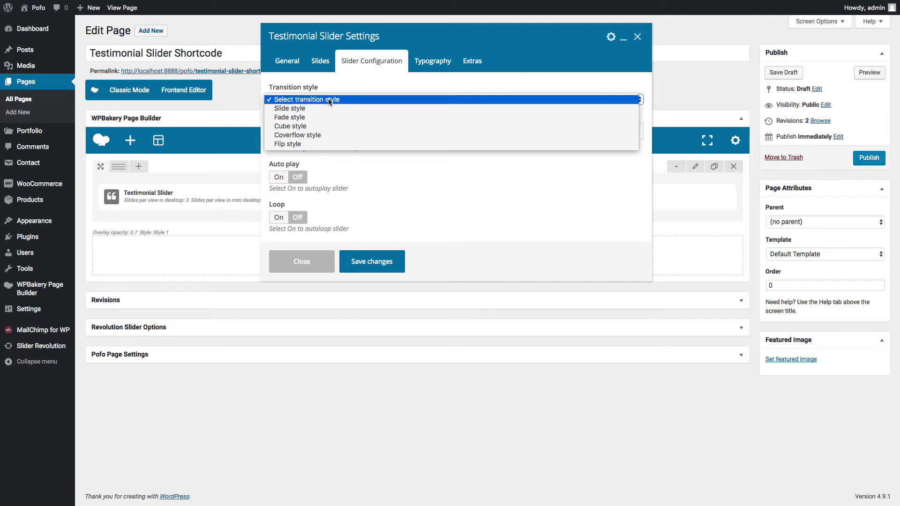
{"action": "left_click", "coordinate": [296, 111]}
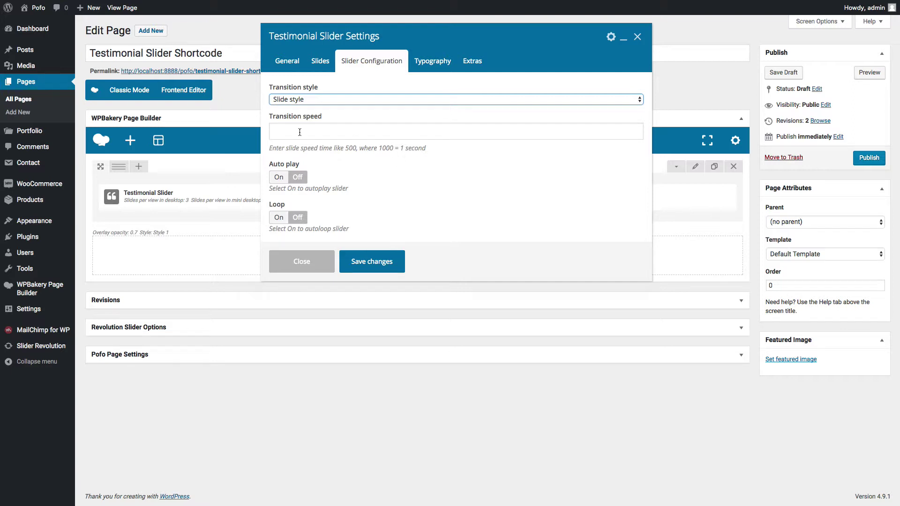
{"action": "left_click", "coordinate": [279, 179]}
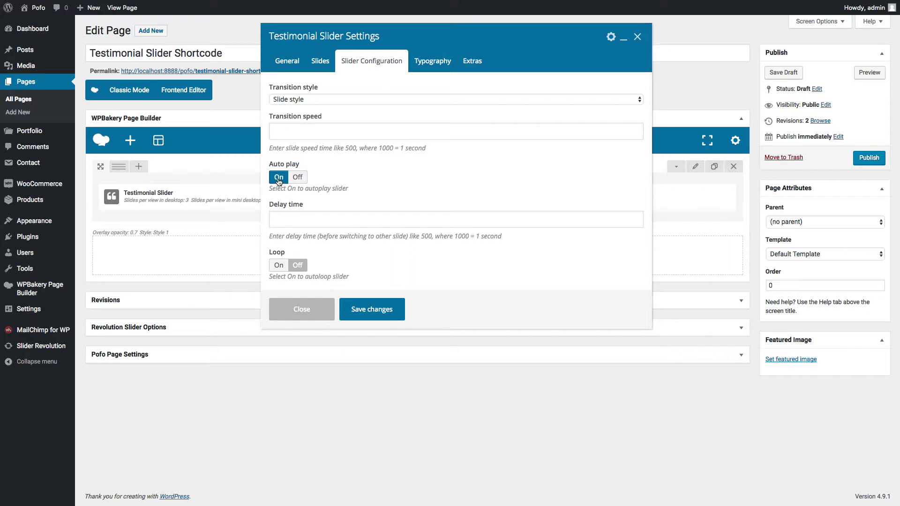
{"action": "left_click", "coordinate": [322, 221]}
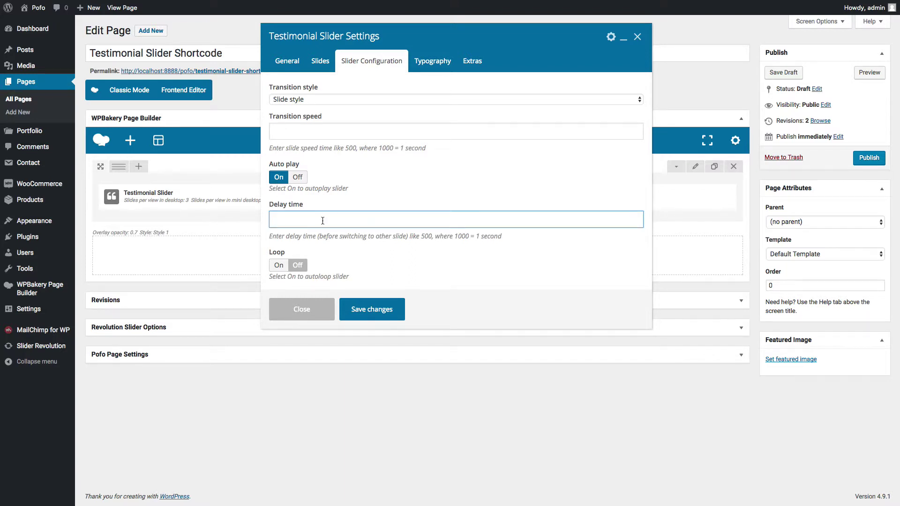
{"action": "type", "text": "300"}
{"action": "left_click", "coordinate": [278, 266]}
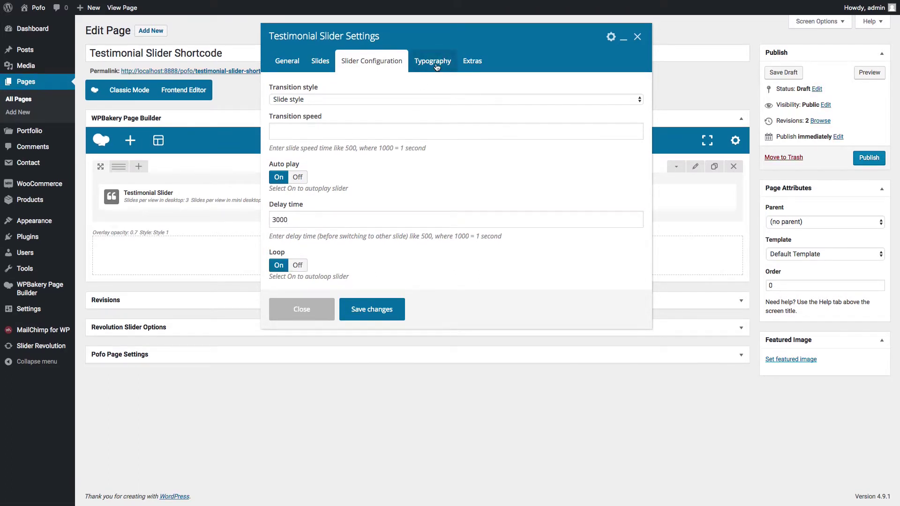
- Review the slider's typography, element ID and extra class name options, leaving them blank, and save the slider settings
{"action": "left_click", "coordinate": [436, 65]}
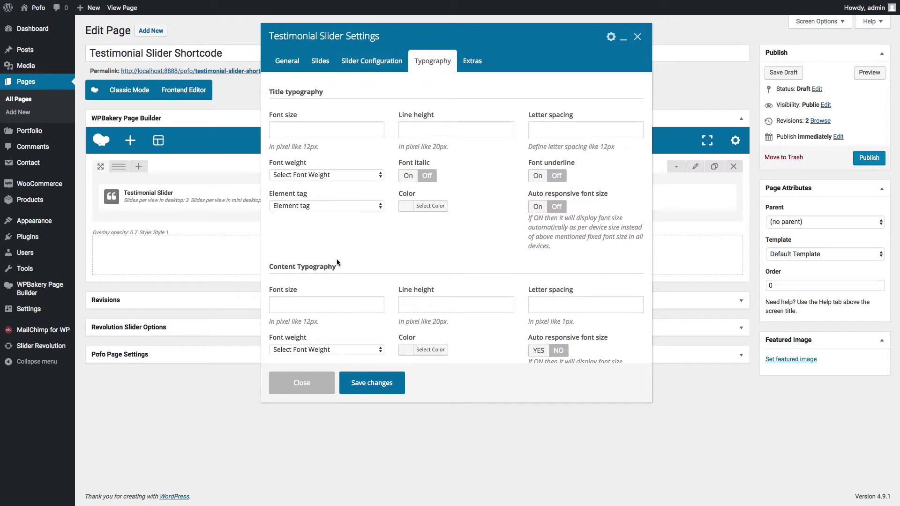
{"action": "left_click", "coordinate": [472, 61]}
{"action": "left_click", "coordinate": [325, 103]}
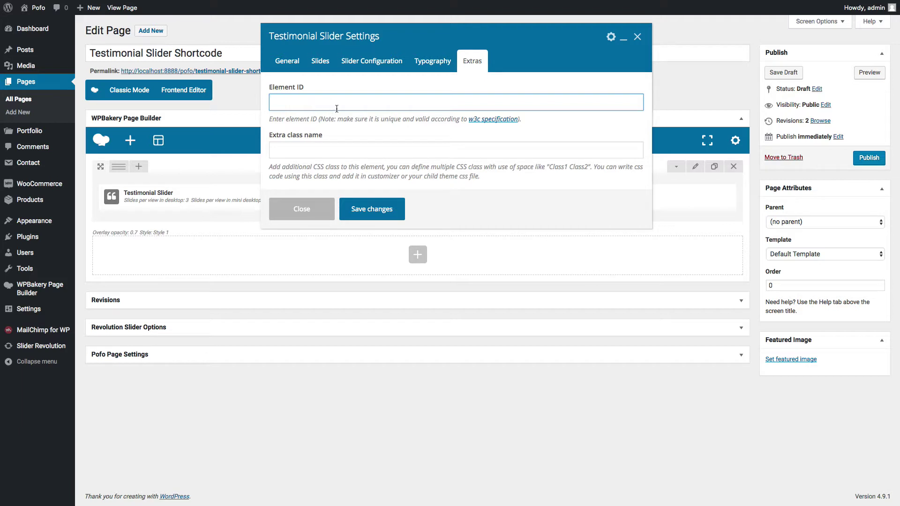
{"action": "left_click", "coordinate": [320, 149]}
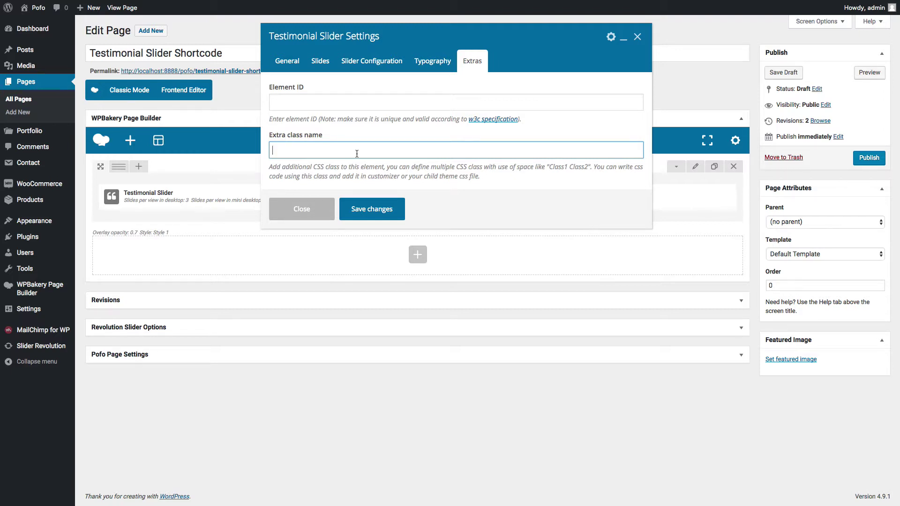
{"action": "left_click", "coordinate": [303, 106]}
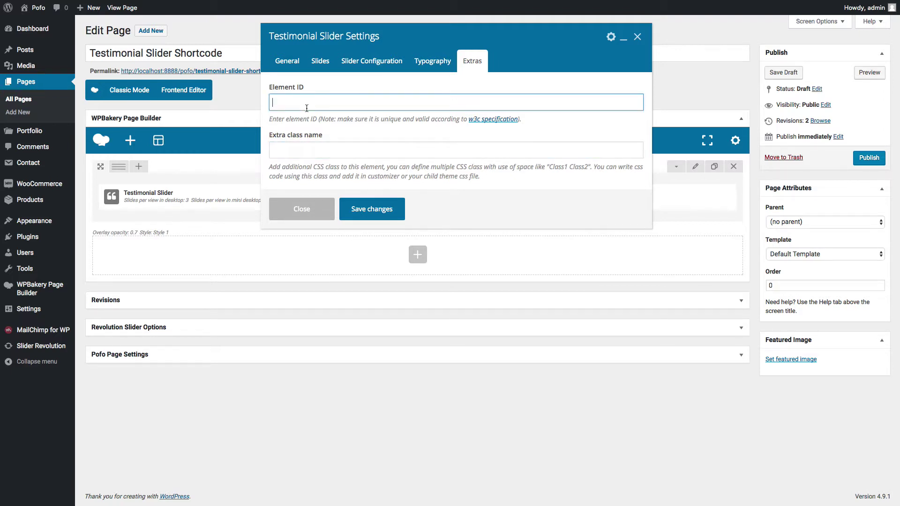
{"action": "left_click", "coordinate": [320, 155]}
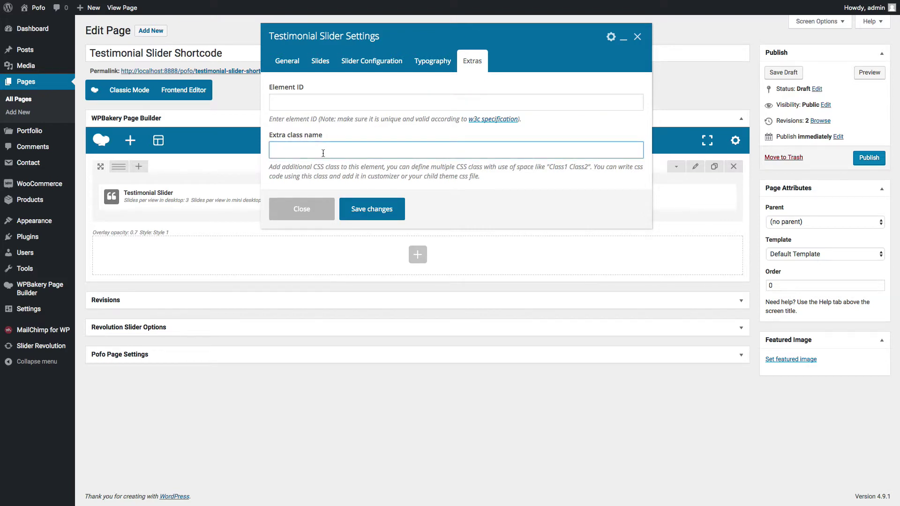
{"action": "left_click", "coordinate": [376, 215]}
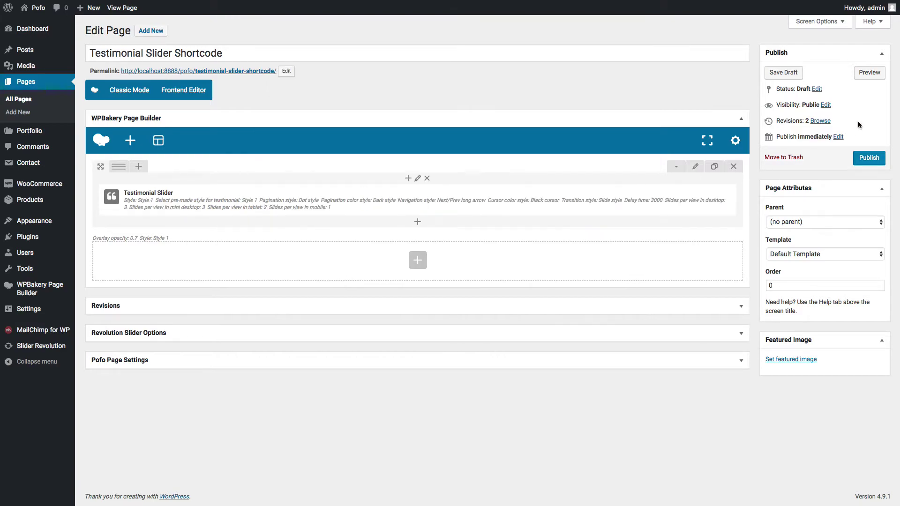
- Preview the page and switch between the testimonial slides with the pagination dots
{"action": "left_click", "coordinate": [872, 74]}
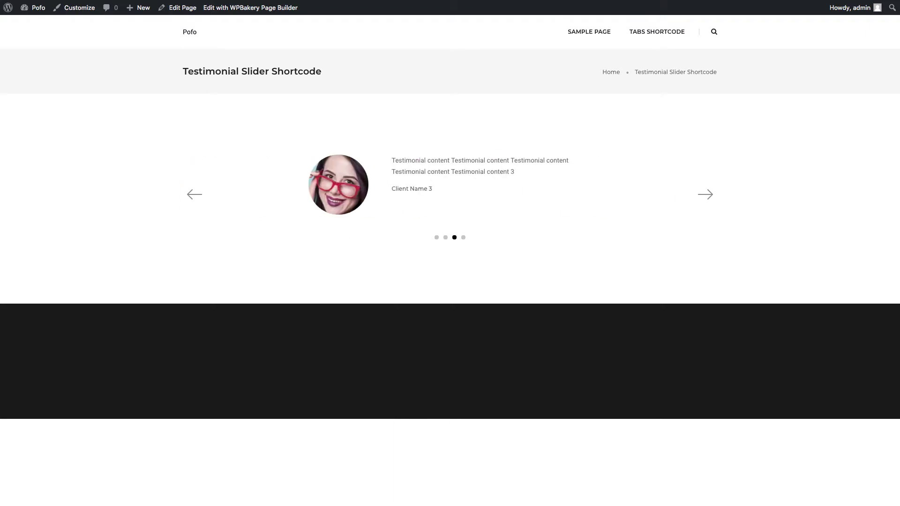
{"action": "left_click", "coordinate": [445, 238]}
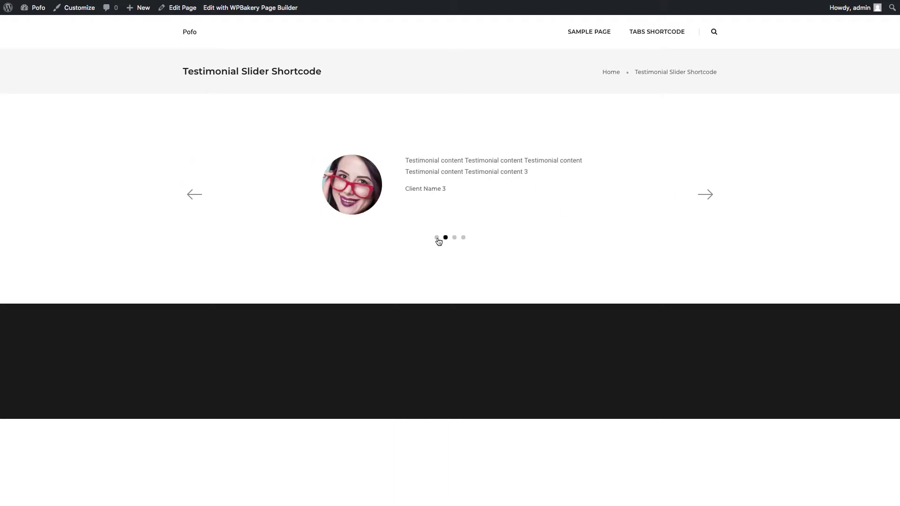
{"action": "left_click", "coordinate": [454, 238]}
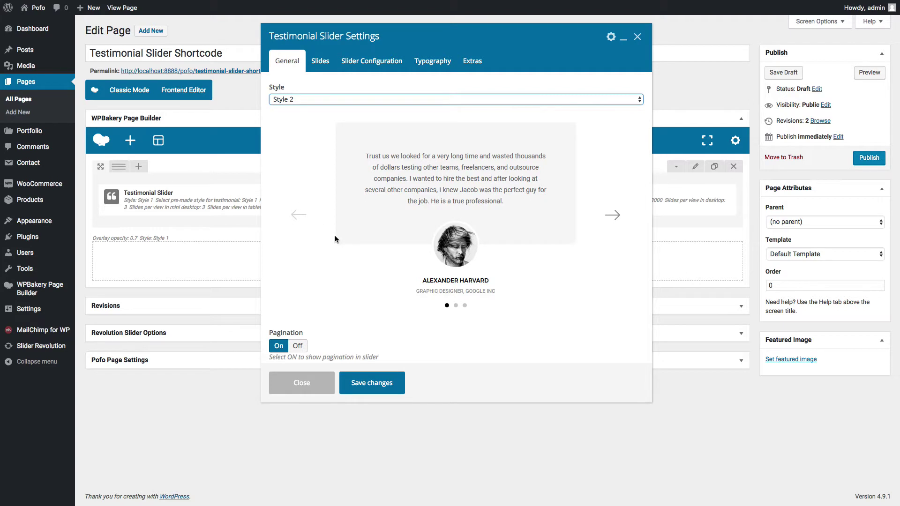
- Save the testimonial slider with Style 2 and preview the page
{"action": "left_click", "coordinate": [388, 392]}
{"action": "left_click", "coordinate": [870, 73]}
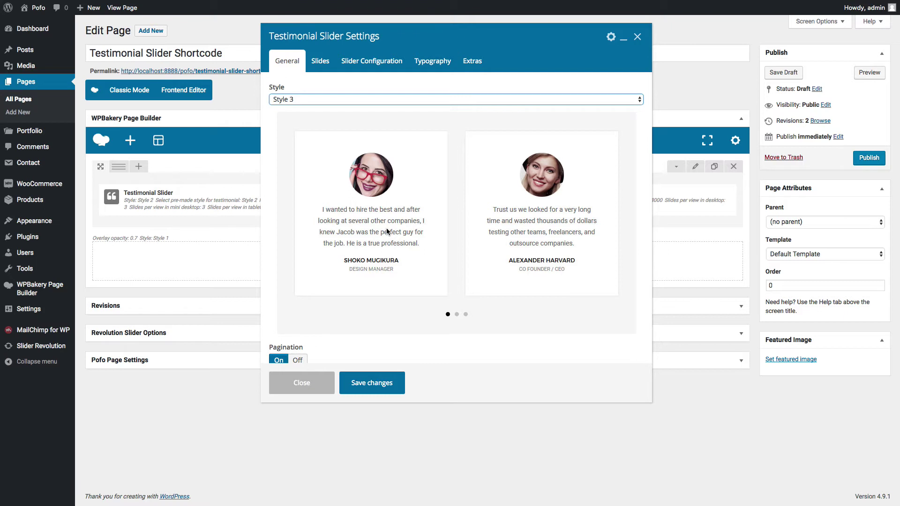
- For the Style 3 slider, set the slides per view to 2 in both desktop and mini desktop
{"action": "left_click", "coordinate": [373, 63]}
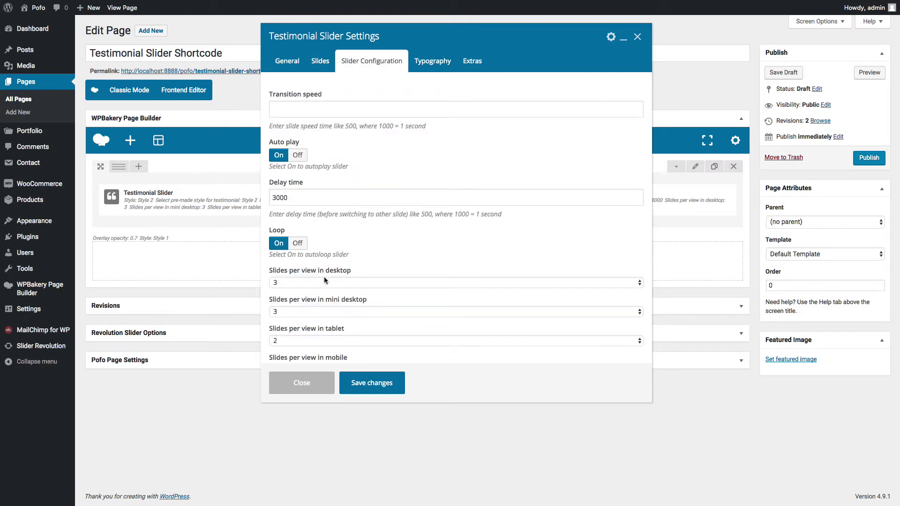
{"action": "scroll", "coordinate": [325, 280], "scroll_direction": "down", "scroll_amount": 1}
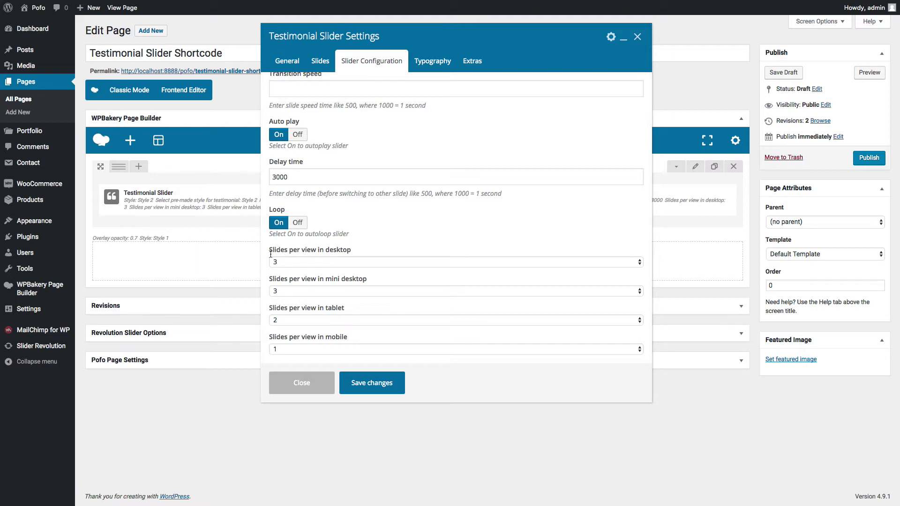
{"action": "left_click", "coordinate": [303, 260]}
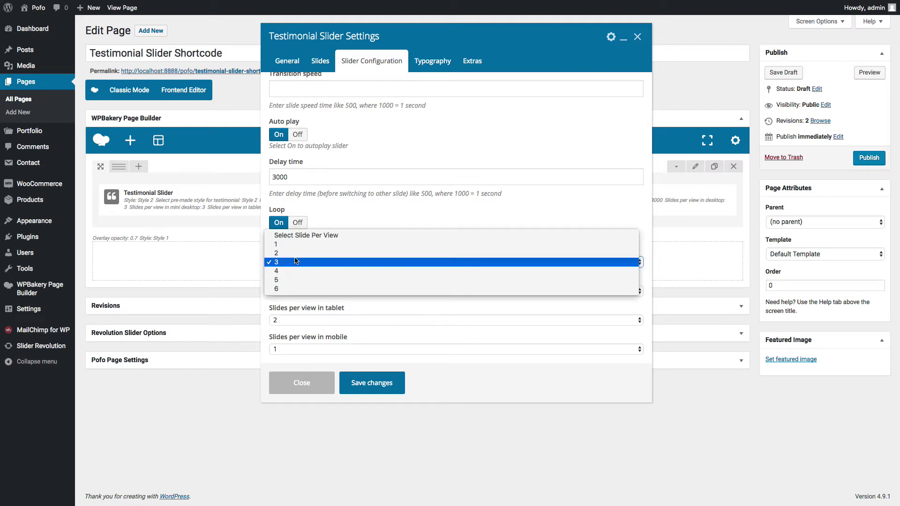
{"action": "left_click", "coordinate": [291, 254]}
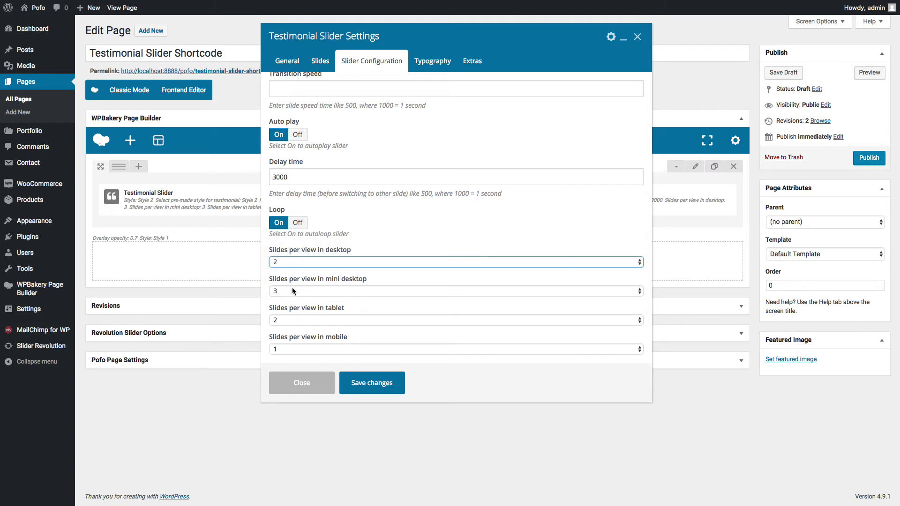
{"action": "left_click", "coordinate": [312, 292]}
{"action": "left_click", "coordinate": [296, 283]}
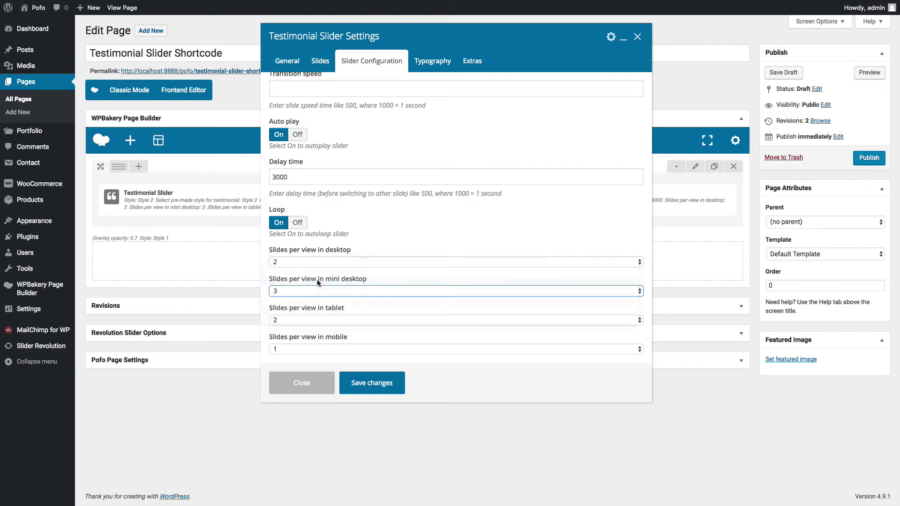
- Save the Style 3 slider settings, preview the page and return to the page editor
{"action": "left_click", "coordinate": [368, 382]}
{"action": "left_click", "coordinate": [870, 72]}
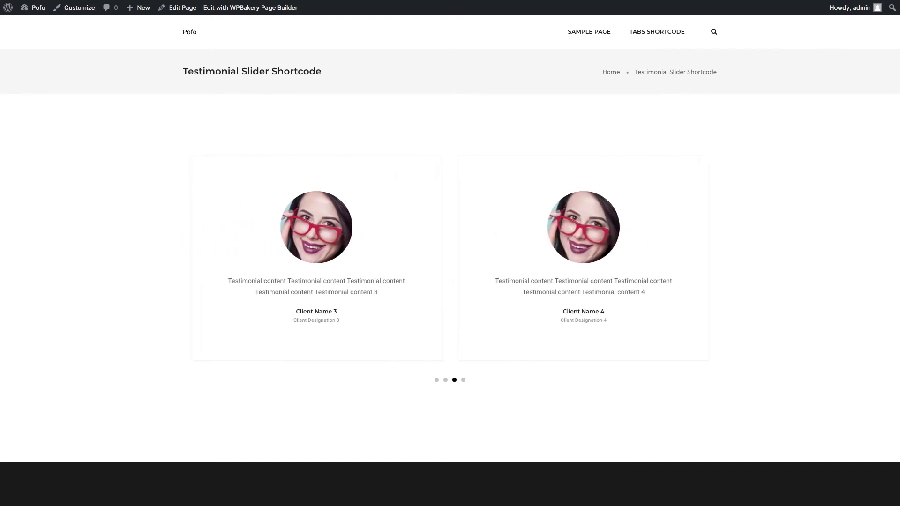
{"action": "key", "text": "super+w"}
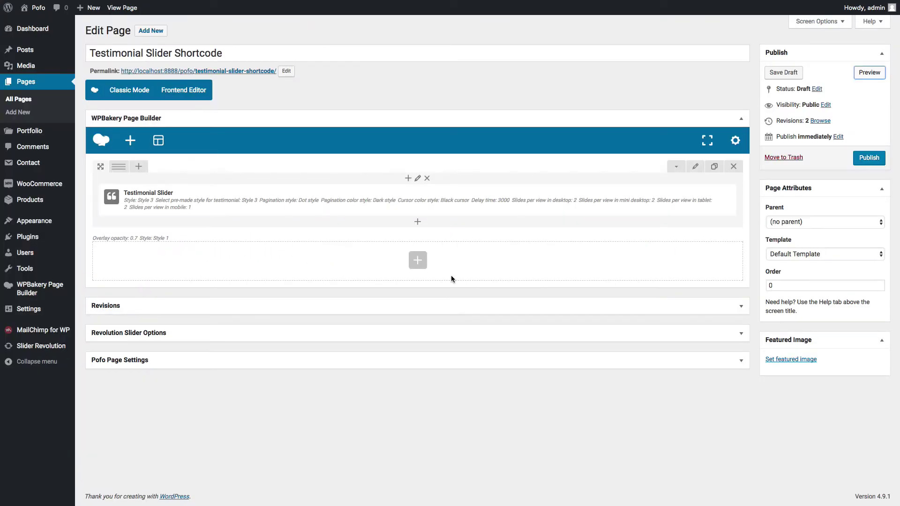